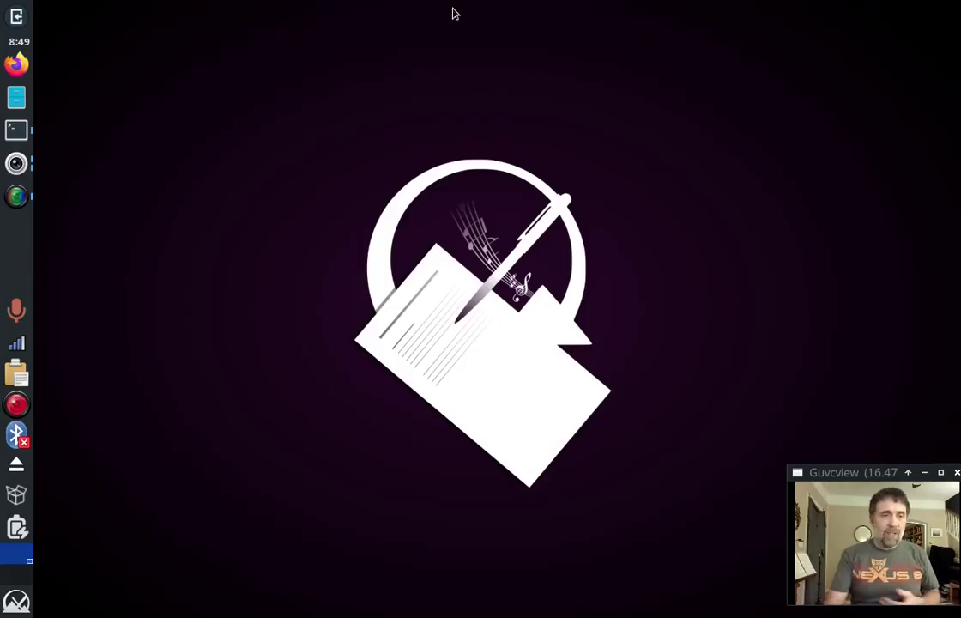
Glance at the clipboard history, then launch Job Scheduler by searching 'jobs' in the Whisker Menu
{"action": "left_click", "coordinate": [16, 381]}
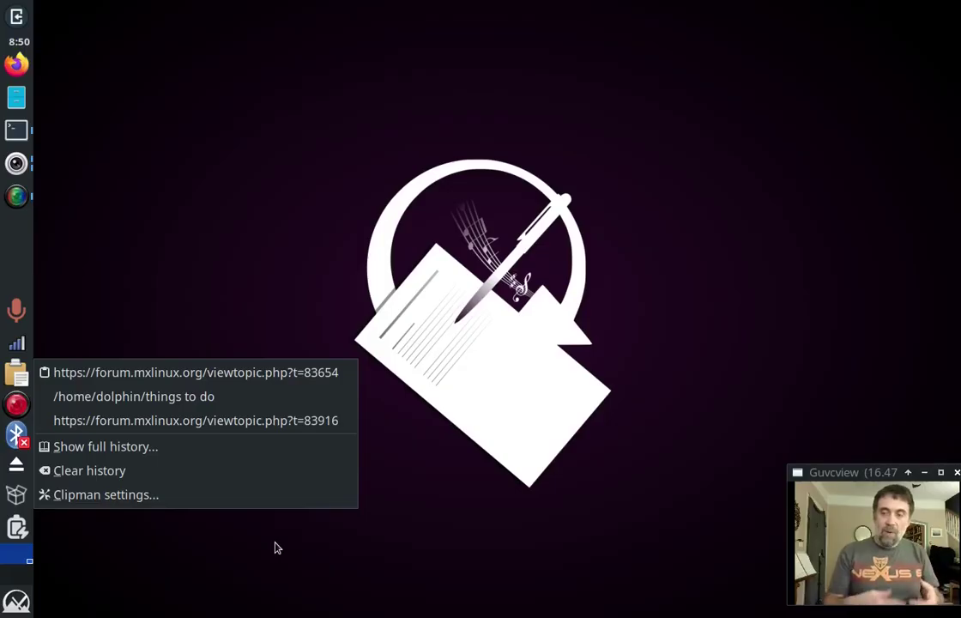
{"action": "left_click", "coordinate": [455, 341]}
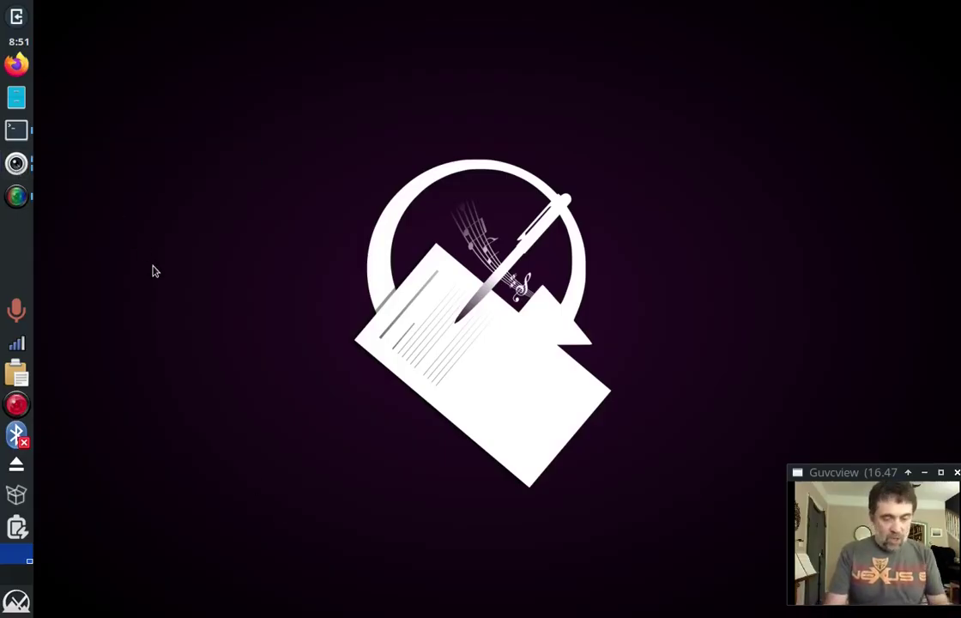
{"action": "key", "text": "super"}
{"action": "type", "text": "jobs"}
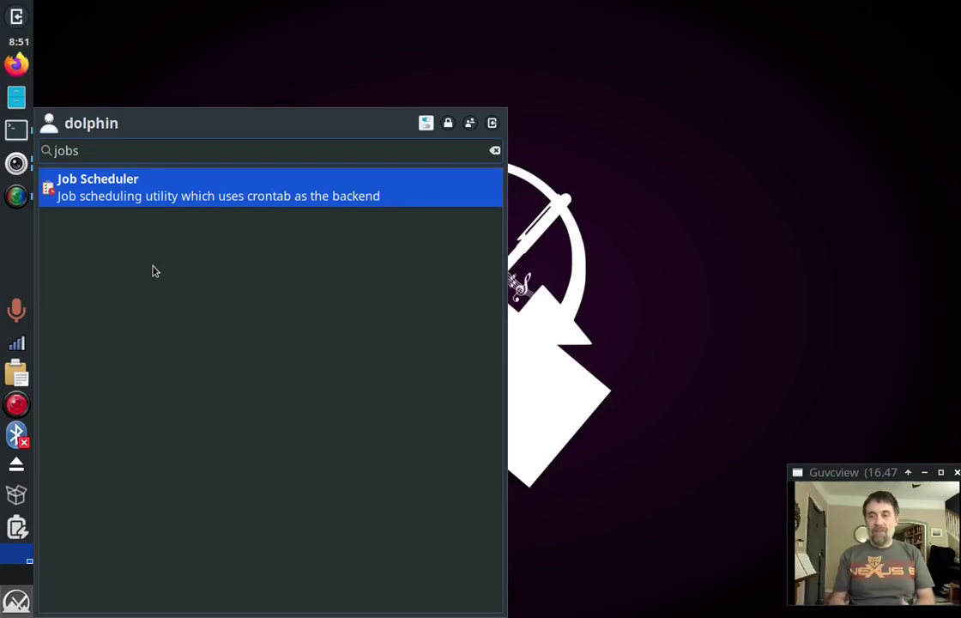
{"action": "key", "text": "Return"}
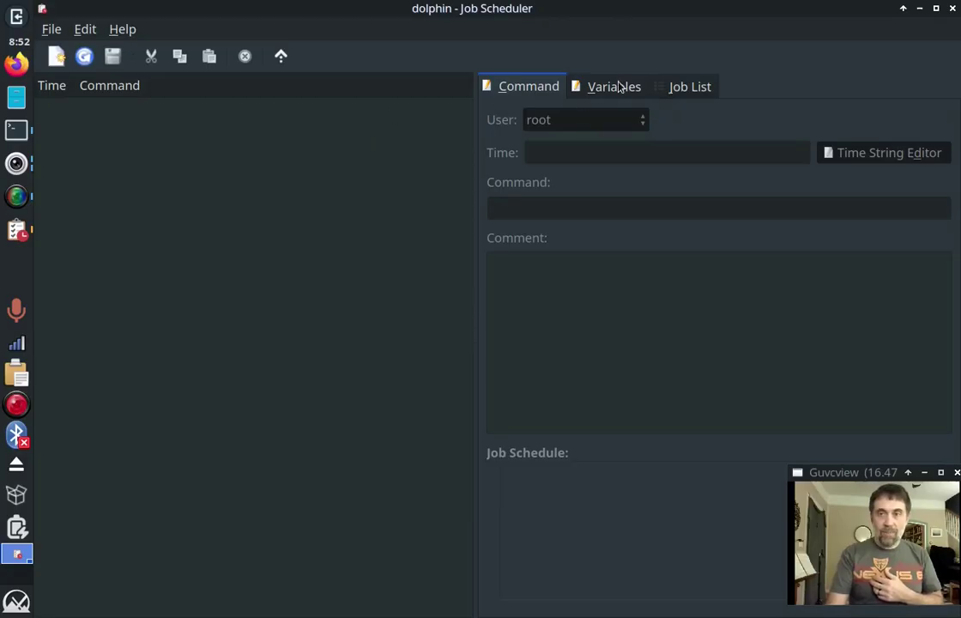
Restart Job Scheduler as root with the password, then maximize it and widen the job list
{"action": "left_click", "coordinate": [689, 88]}
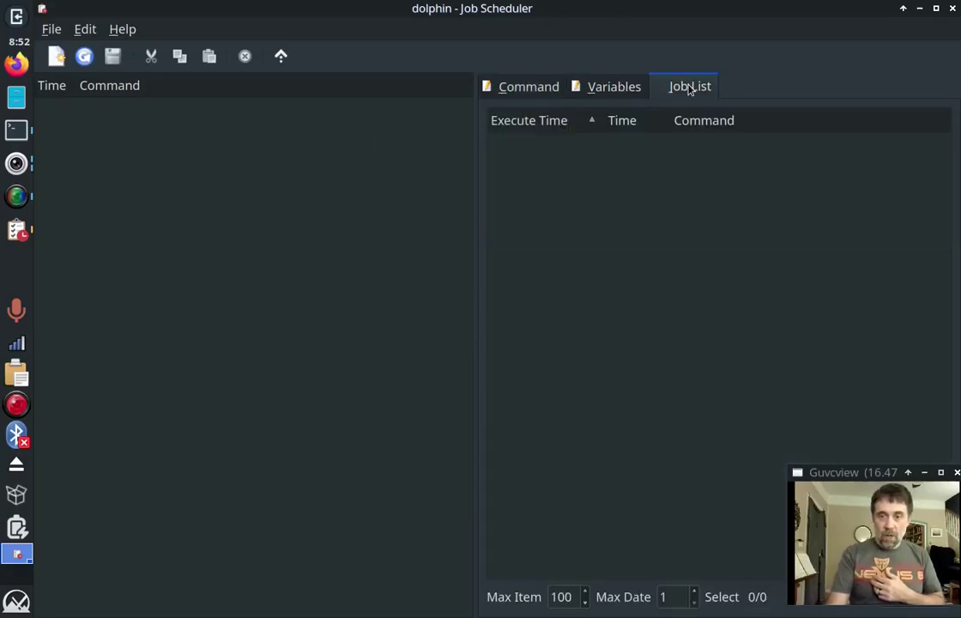
{"action": "left_click", "coordinate": [281, 58]}
{"action": "type", "text": "****"}
{"action": "key", "text": "Return"}
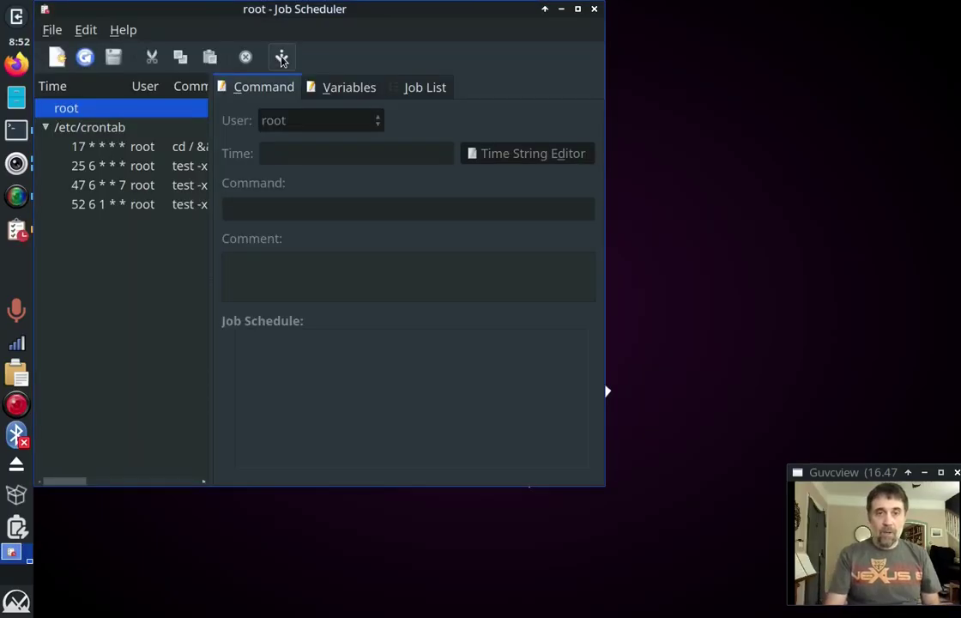
{"action": "left_click", "coordinate": [579, 9]}
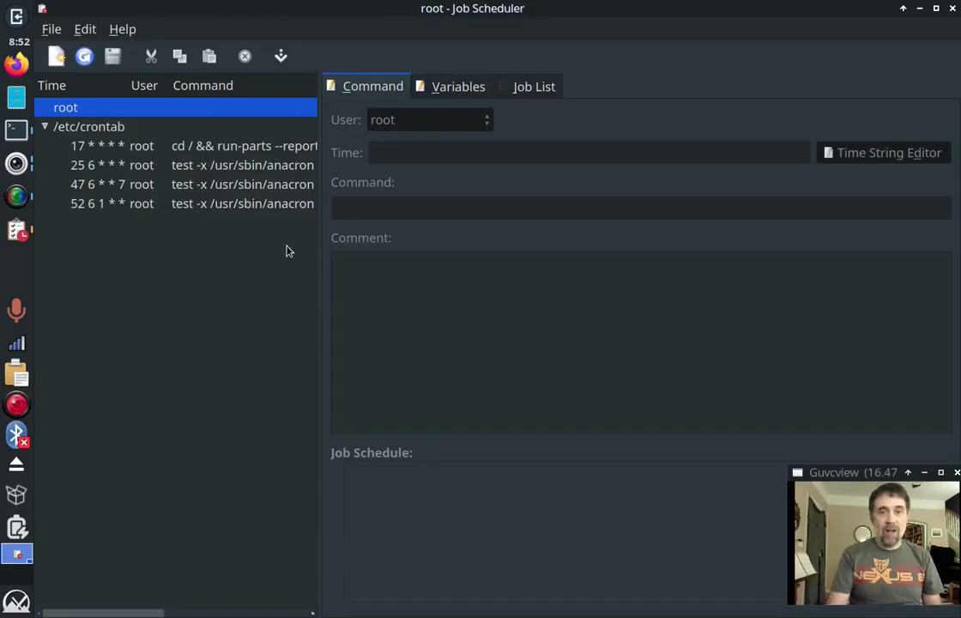
{"action": "left_click_drag", "start_coordinate": [319, 245], "coordinate": [439, 251]}
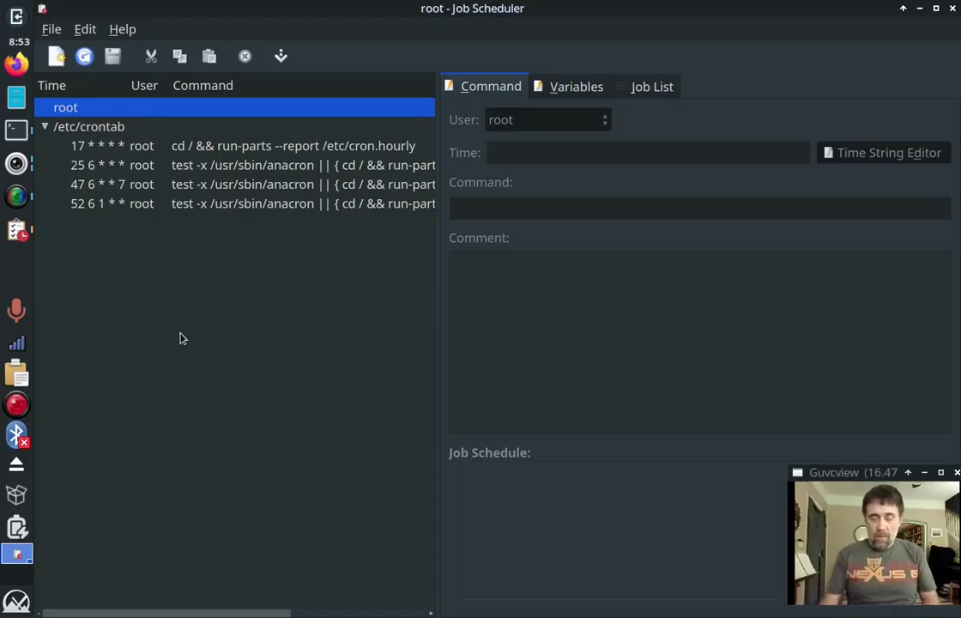
Return to the personal user's jobs, add a new 0 * * * * job, and edit its time string
{"action": "left_click", "coordinate": [279, 56]}
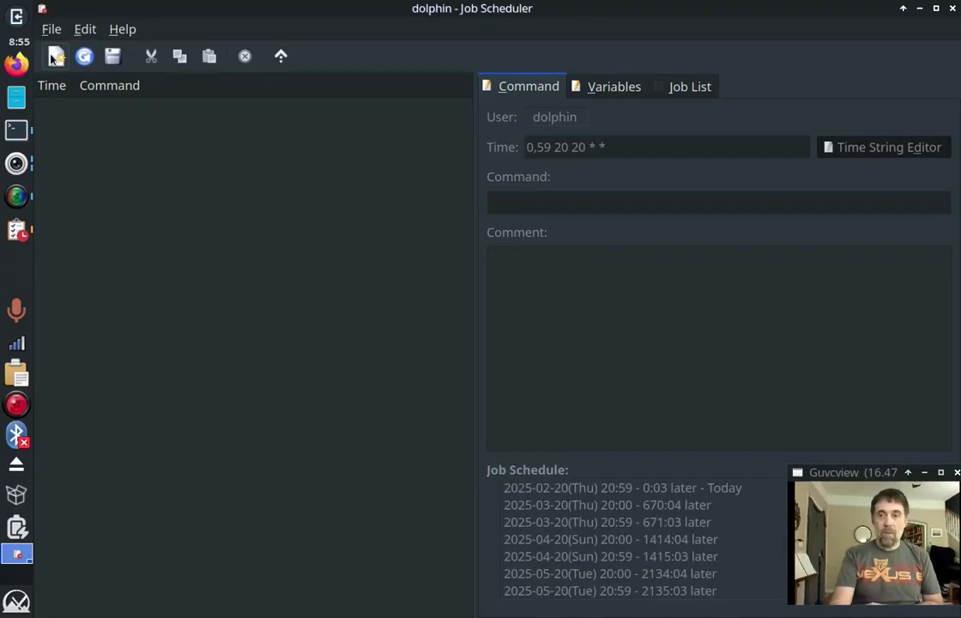
{"action": "left_click", "coordinate": [53, 57]}
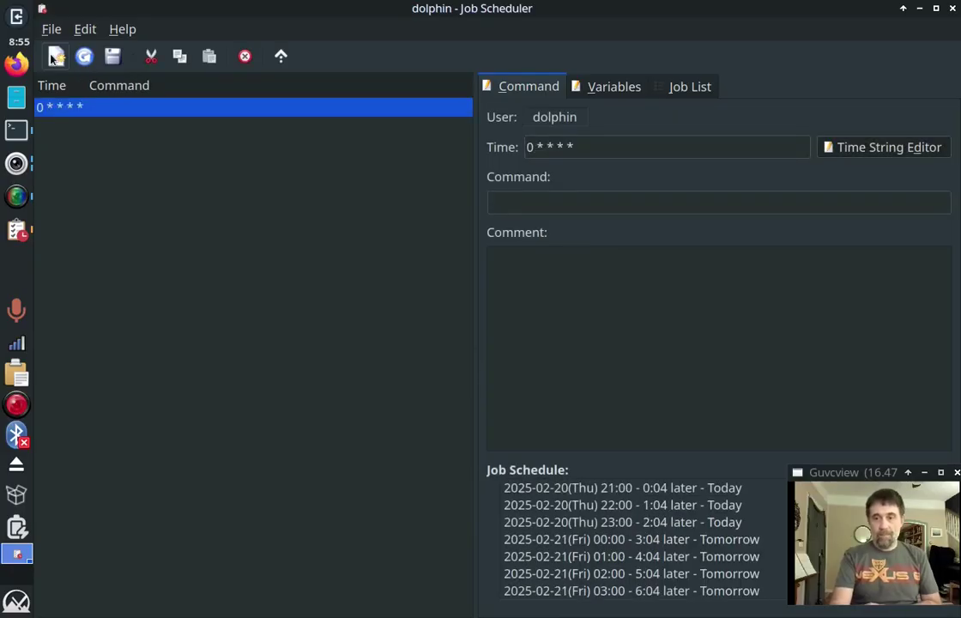
{"action": "left_click", "coordinate": [872, 149]}
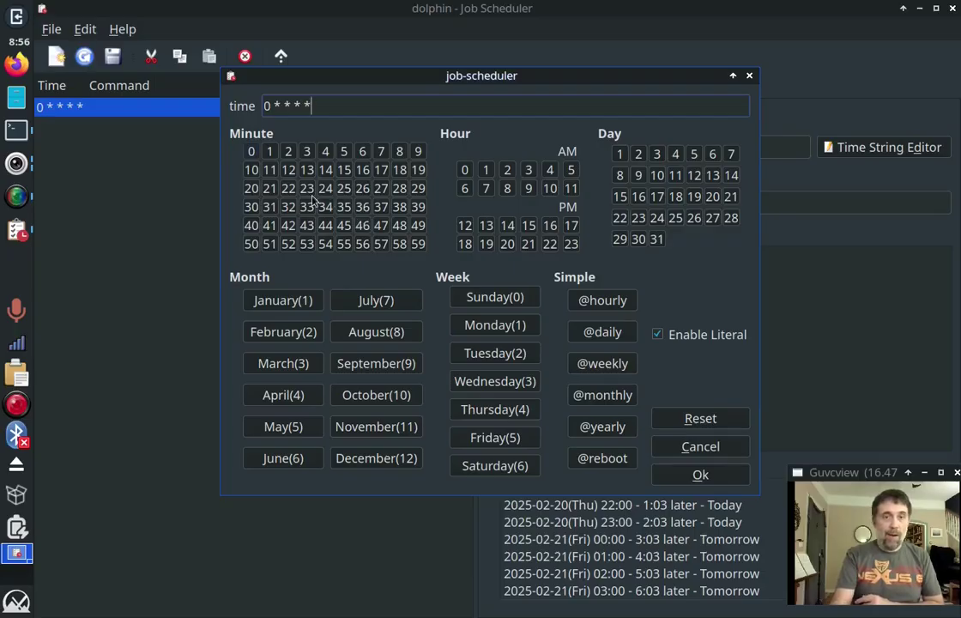
Schedule the job at minutes 0,30, hour 11, day 23, February, then reopen the editor
{"action": "left_click", "coordinate": [250, 209]}
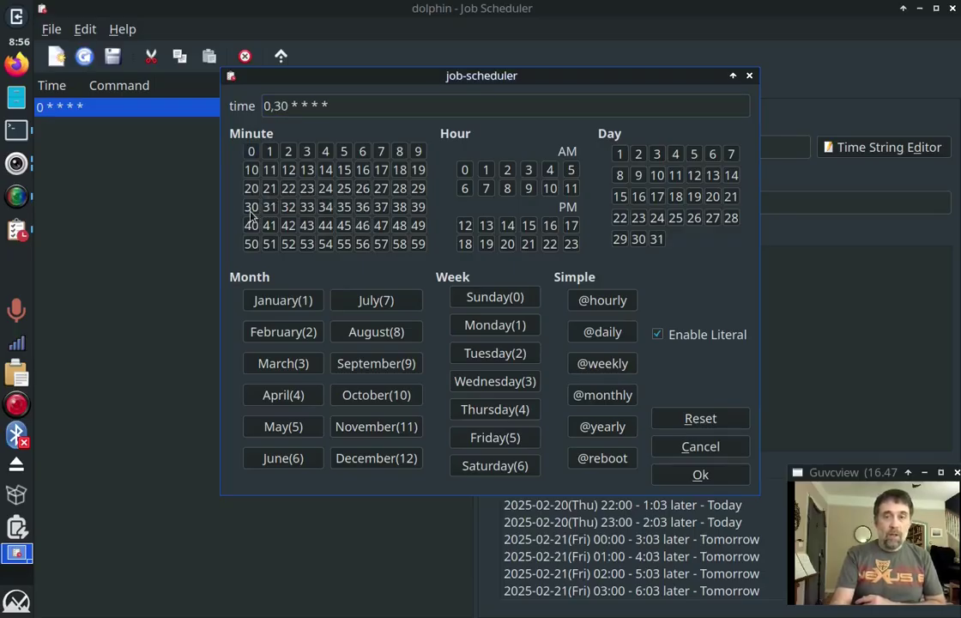
{"action": "left_click", "coordinate": [569, 190]}
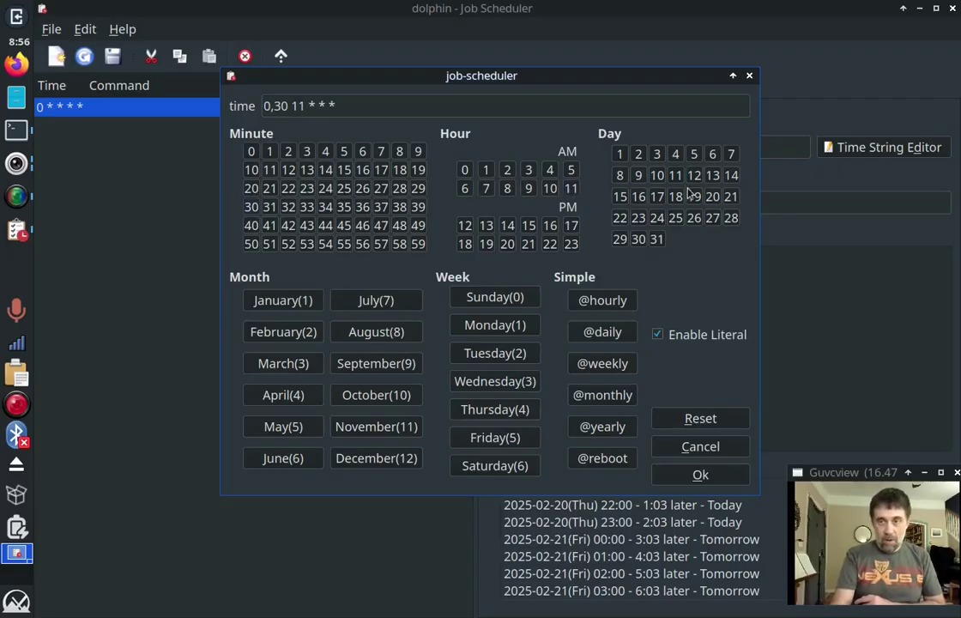
{"action": "left_click", "coordinate": [637, 220]}
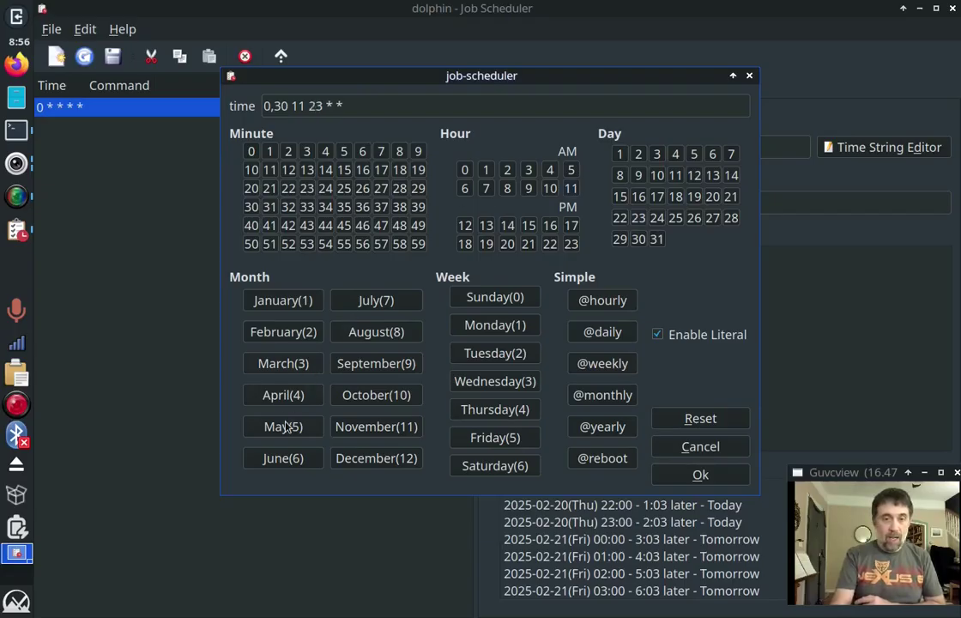
{"action": "left_click", "coordinate": [291, 328]}
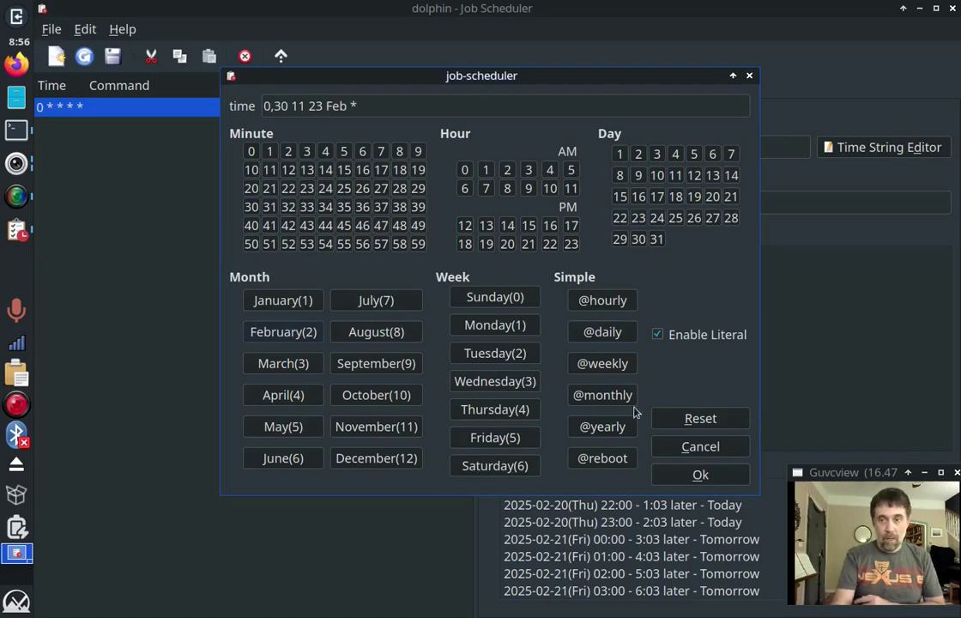
{"action": "left_click", "coordinate": [682, 481]}
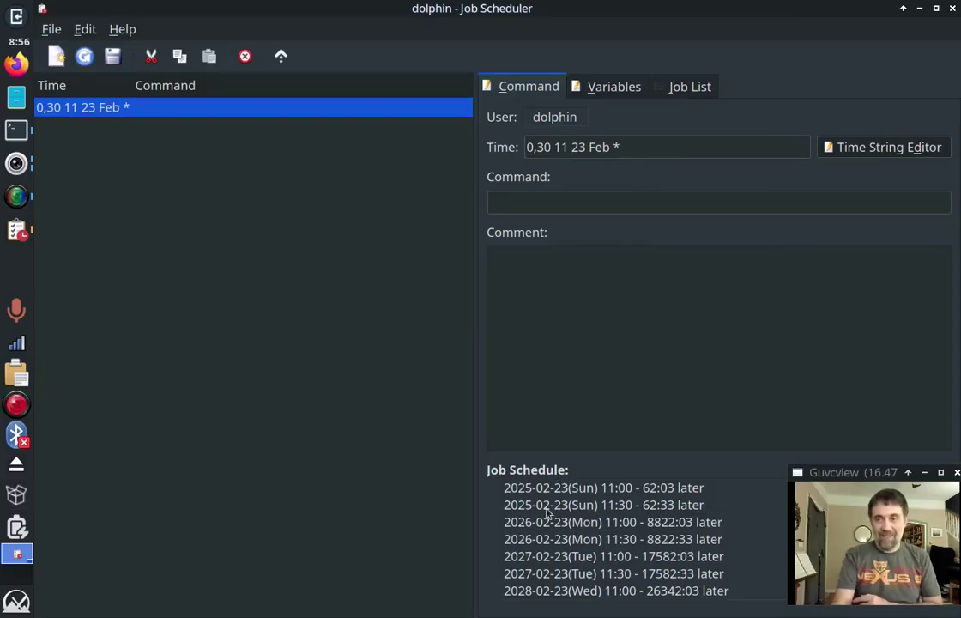
{"action": "left_click", "coordinate": [875, 153]}
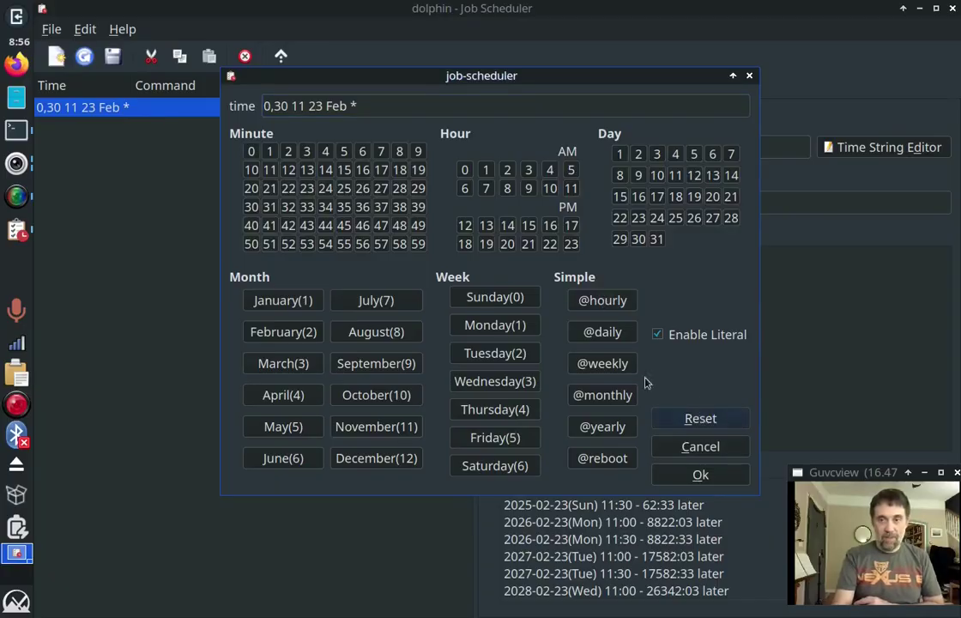
{"action": "left_click_drag", "start_coordinate": [387, 101], "coordinate": [187, 94]}
{"action": "key", "text": "BackSpace"}
{"action": "left_click", "coordinate": [601, 300]}
{"action": "left_click", "coordinate": [714, 477]}
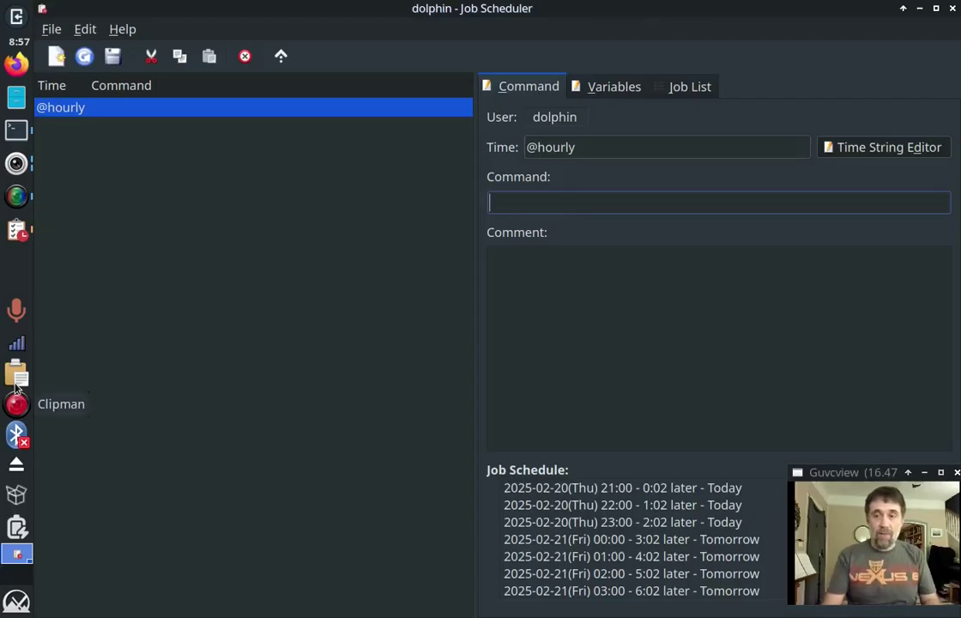
Enter the command 'pkill xfce4-clipman; xfce4-clipman &' and show the job's variables
{"action": "type", "text": "x"}
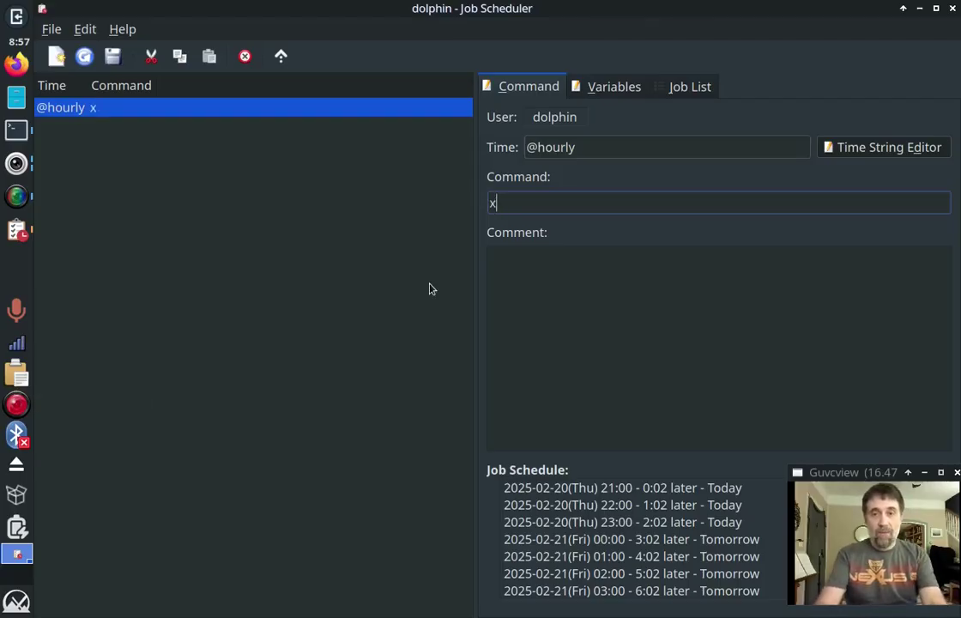
{"action": "key", "text": "BackSpace"}
{"action": "type", "text": "pkill xfce"}
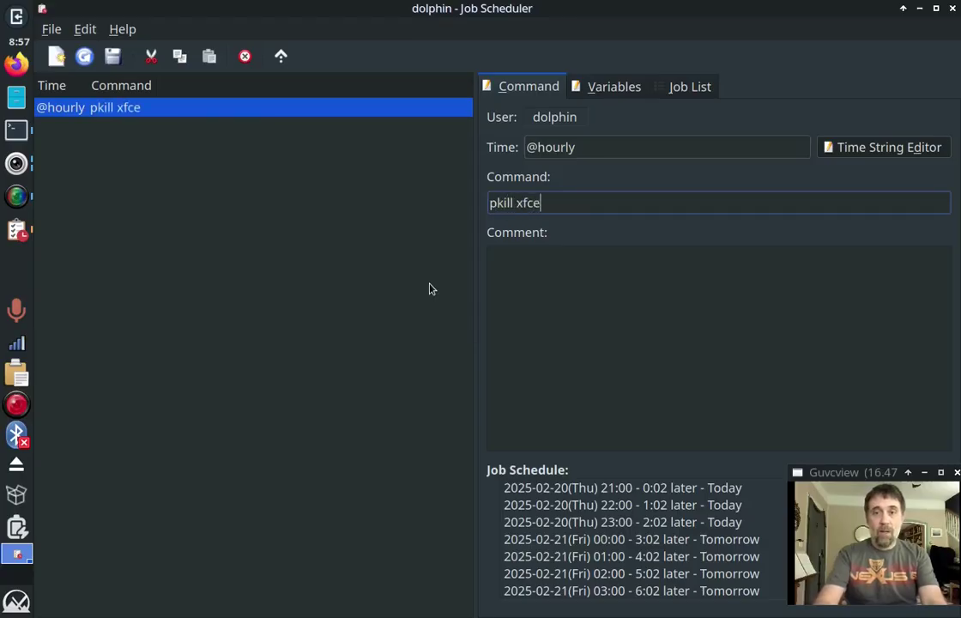
{"action": "type", "text": "4-clipman;"}
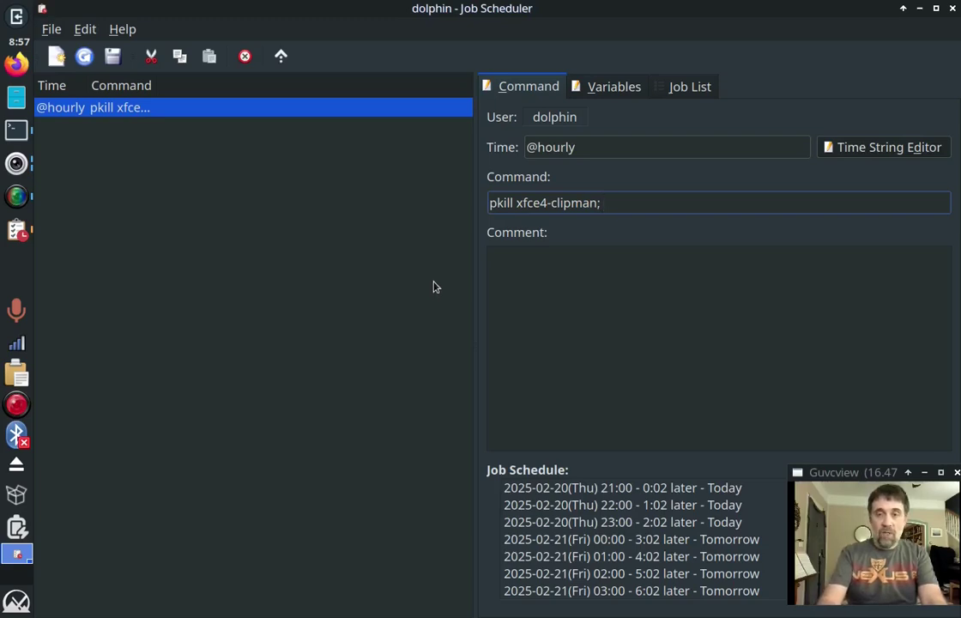
{"action": "type", "text": " echo "}
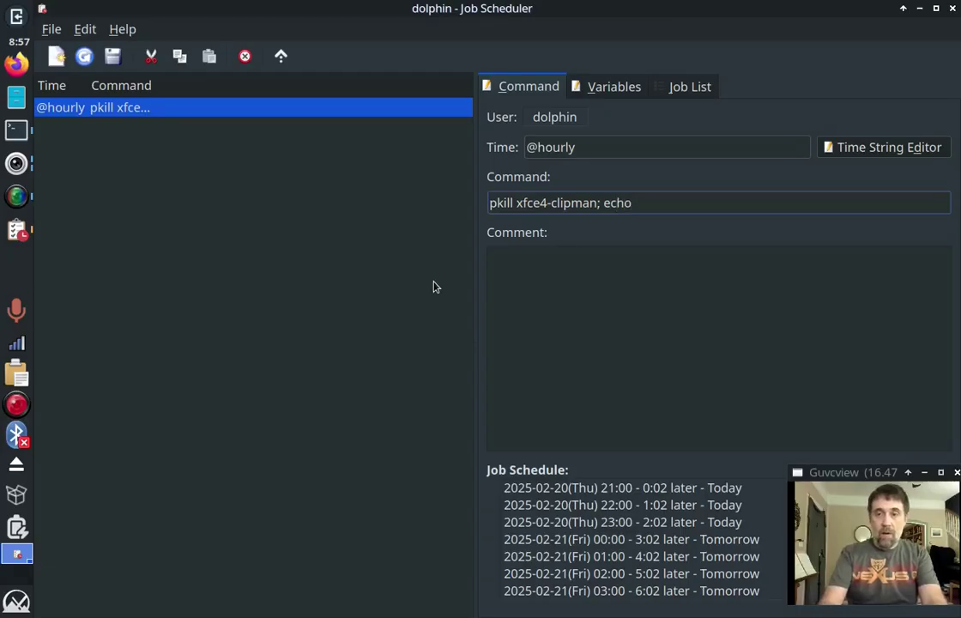
{"action": "type", "text": "$D"}
{"action": "key", "text": "BackSpace"}
{"action": "key", "text": "BackSpace"}
{"action": "key", "text": "BackSpace"}
{"action": "key", "text": "BackSpace"}
{"action": "key", "text": "BackSpace"}
{"action": "key", "text": "BackSpace"}
{"action": "key", "text": "BackSpace"}
{"action": "type", "text": "xfce4-clipman &"}
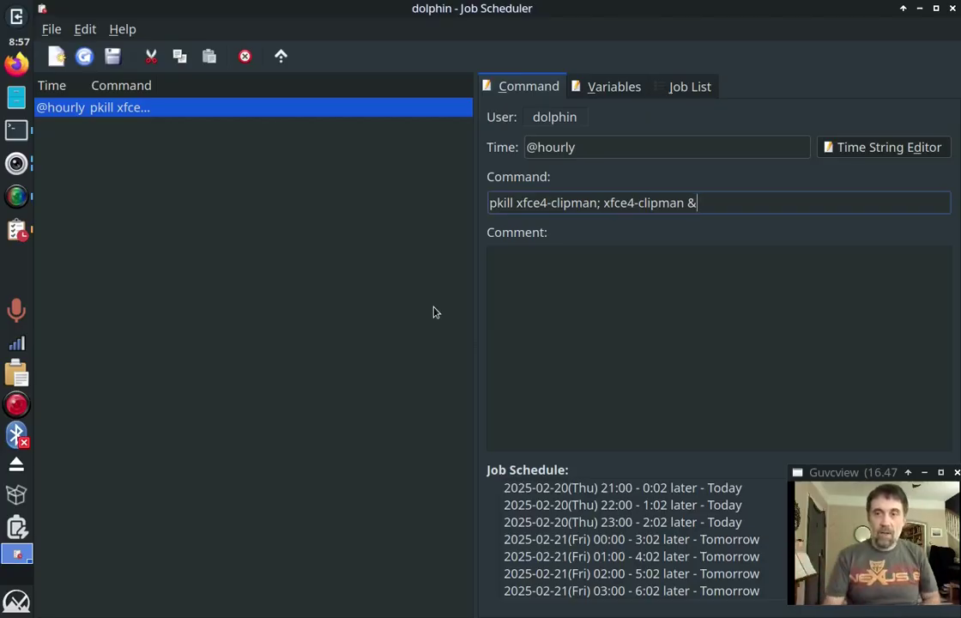
{"action": "left_click", "coordinate": [611, 85]}
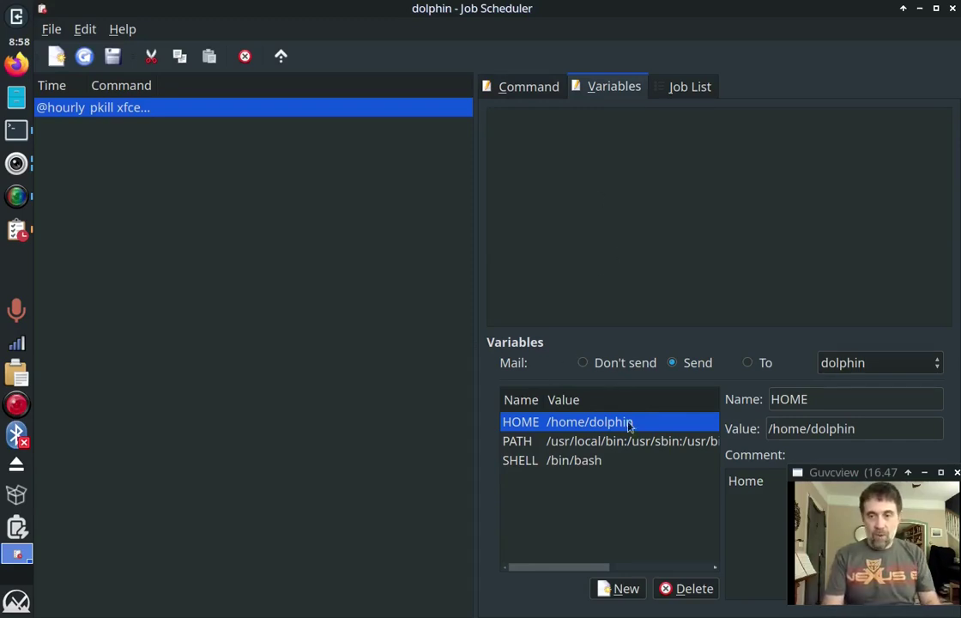
Restore the window size and add a new environment variable named DISPLAY
{"action": "double_click", "coordinate": [670, 17]}
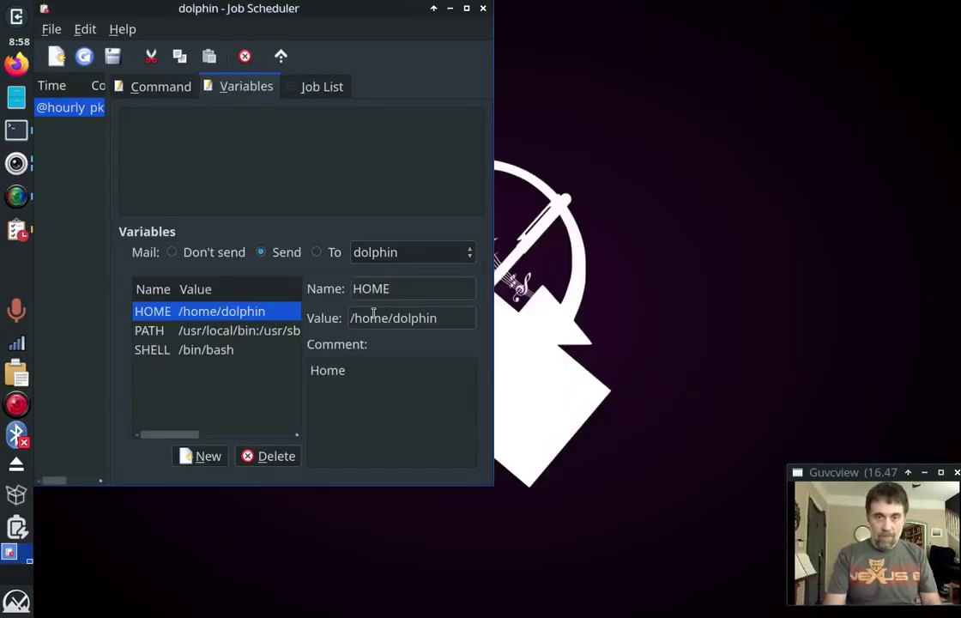
{"action": "left_click", "coordinate": [197, 457]}
{"action": "left_click_drag", "start_coordinate": [395, 291], "coordinate": [329, 299]}
{"action": "type", "text": "DISPLAY"}
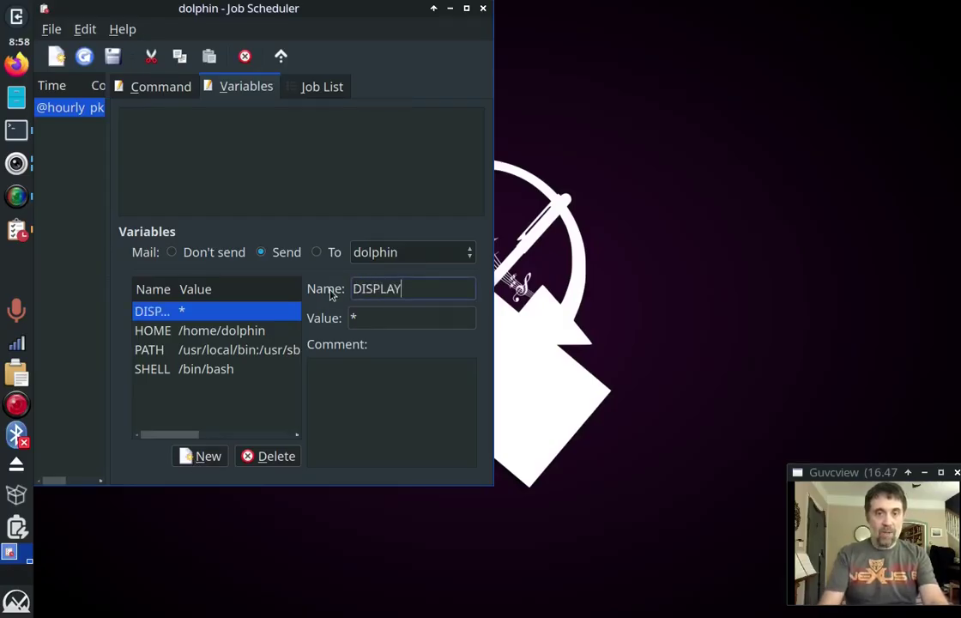
{"action": "key", "text": "Tab"}
Get :0.0 from echo $DISPLAY in a terminal, paste it as the DISPLAY value, and maximize
{"action": "key", "text": "ctrl+alt+t"}
{"action": "type", "text": "echo "}
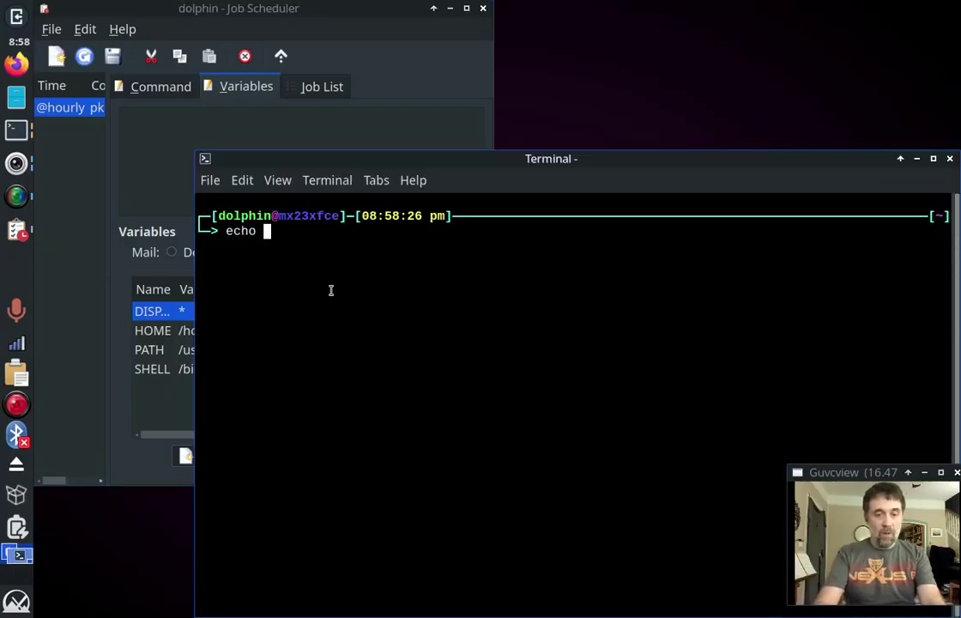
{"action": "type", "text": "$DISPLAY"}
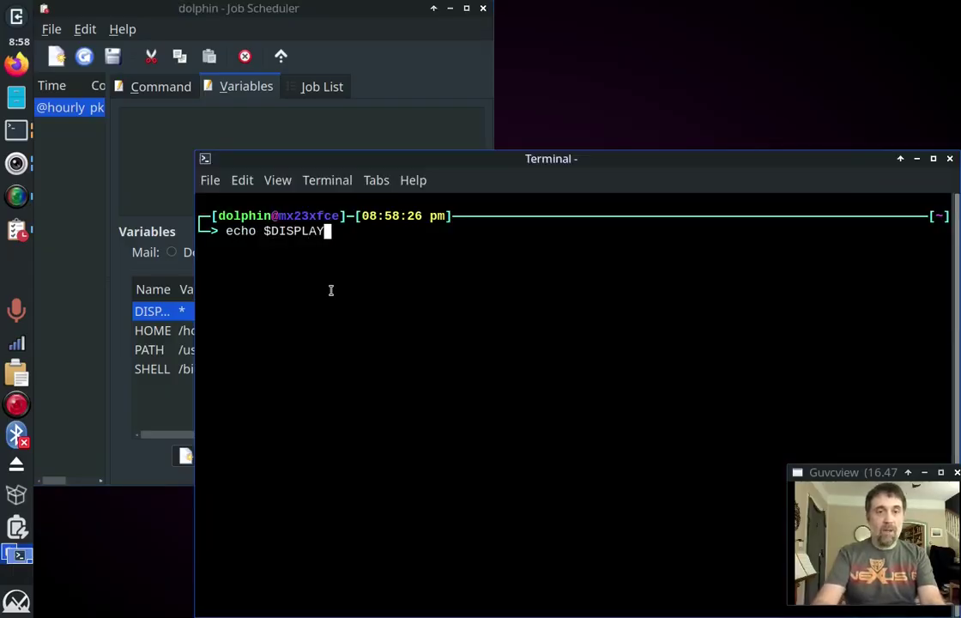
{"action": "key", "text": "Return"}
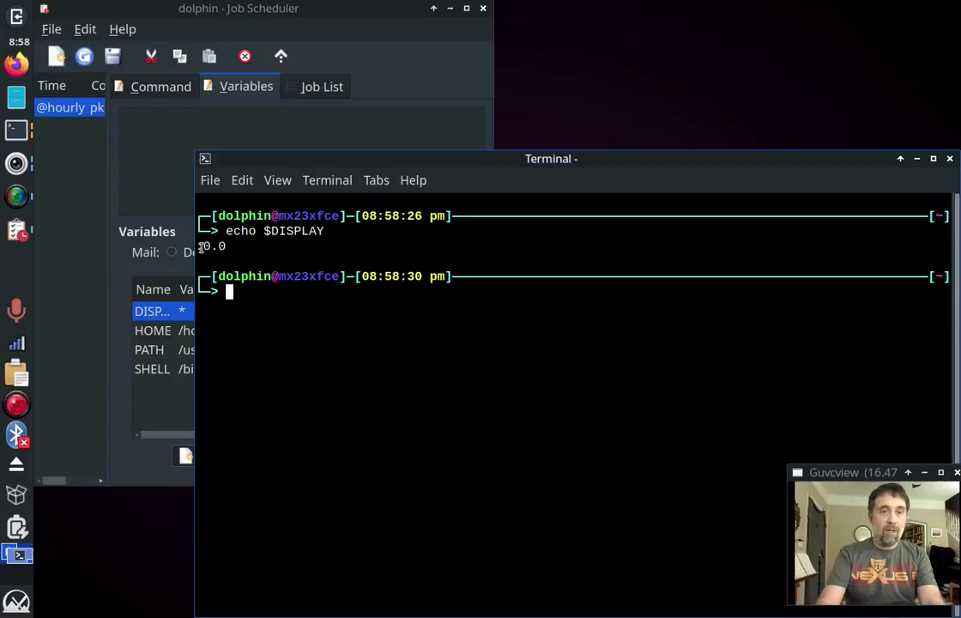
{"action": "left_click_drag", "start_coordinate": [196, 246], "coordinate": [225, 247]}
{"action": "key", "text": "ctrl+c"}
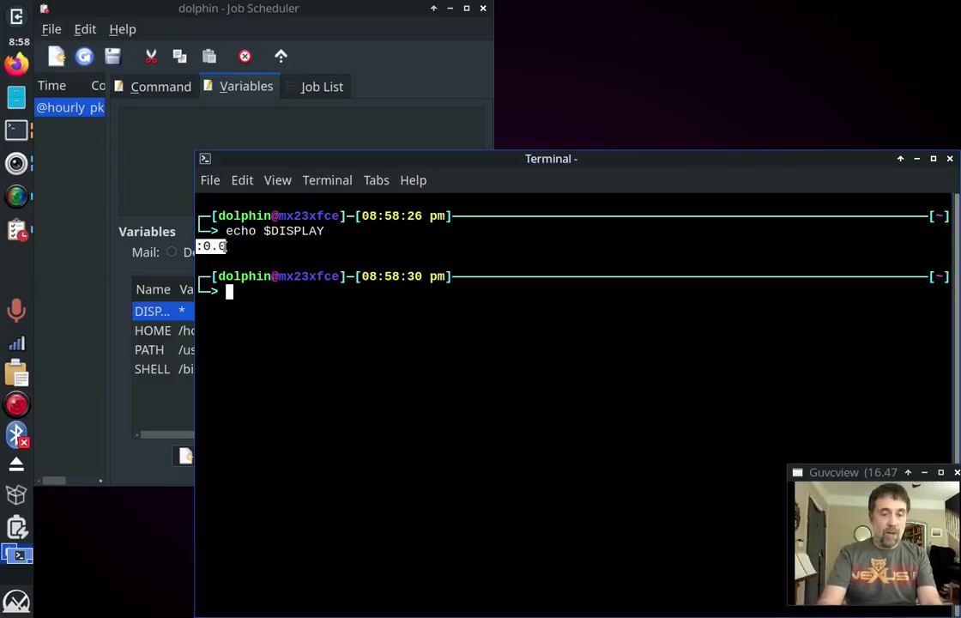
{"action": "left_click", "coordinate": [87, 248]}
{"action": "double_click", "coordinate": [375, 317]}
{"action": "key", "text": "ctrl+v"}
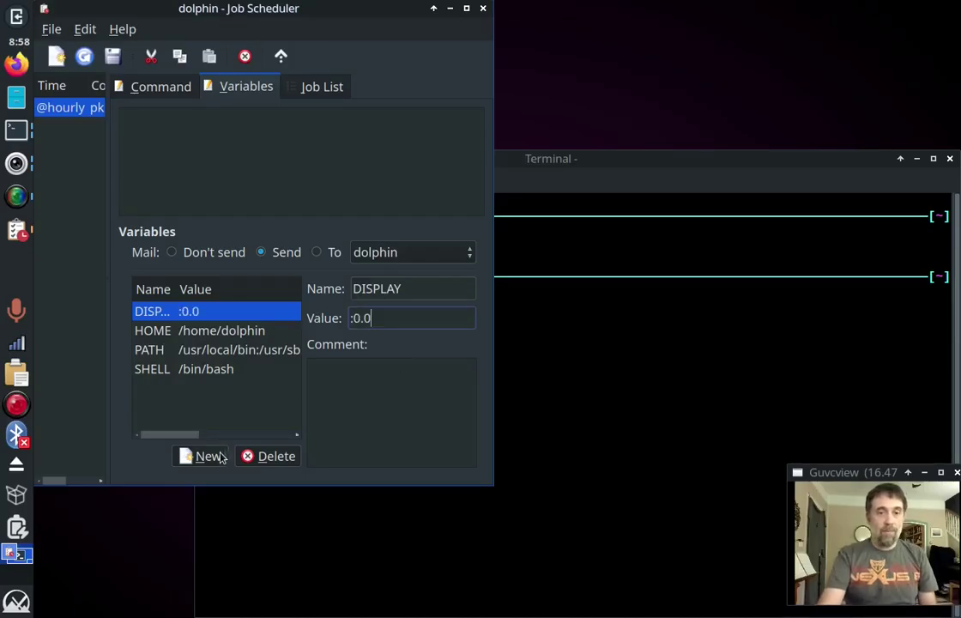
{"action": "left_click", "coordinate": [463, 8]}
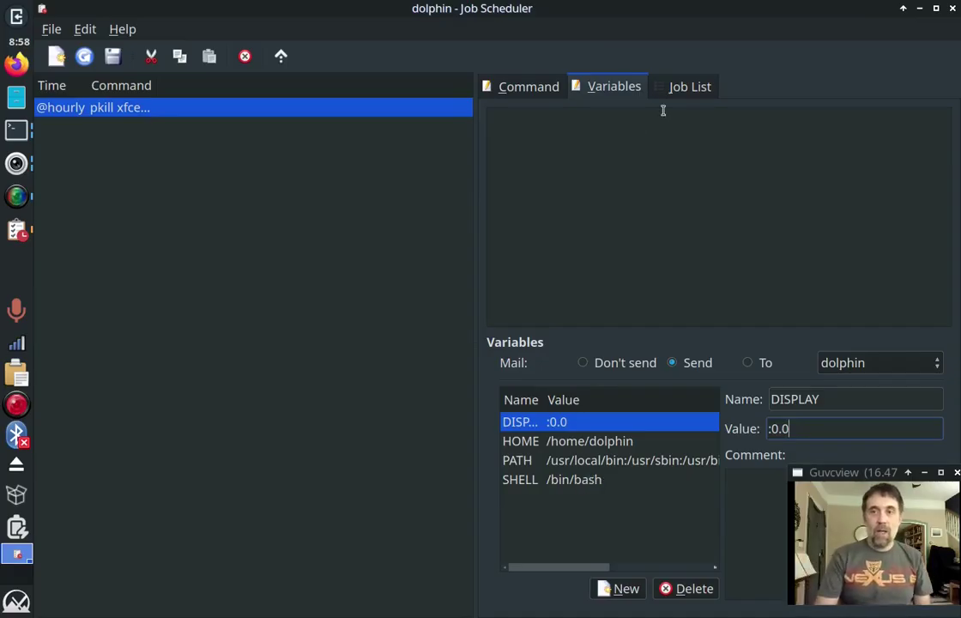
Preview upcoming runs, save and confirm the new crontab, then close Job Scheduler
{"action": "left_click", "coordinate": [687, 89]}
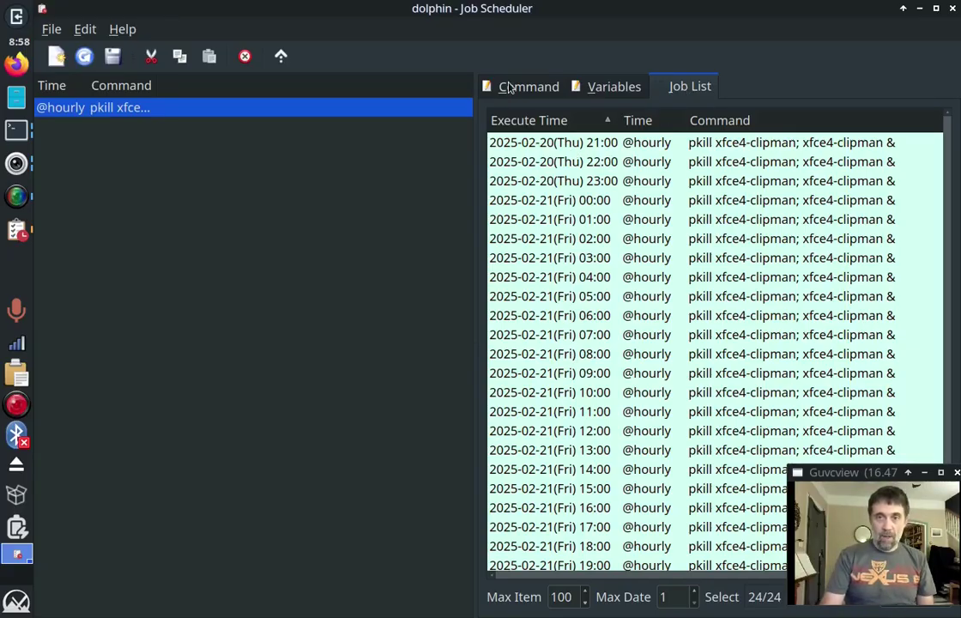
{"action": "left_click", "coordinate": [509, 88]}
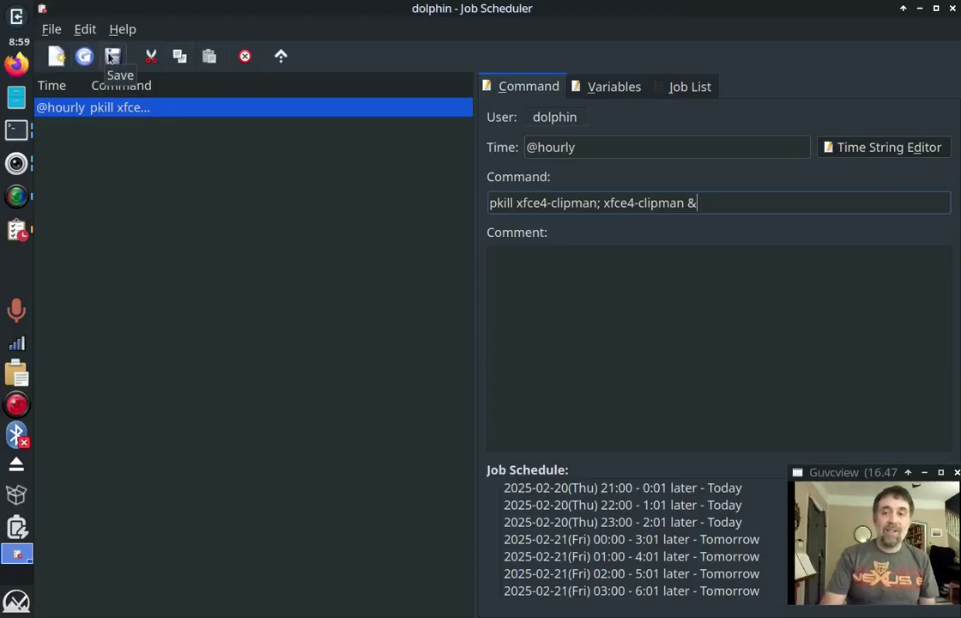
{"action": "left_click", "coordinate": [111, 57]}
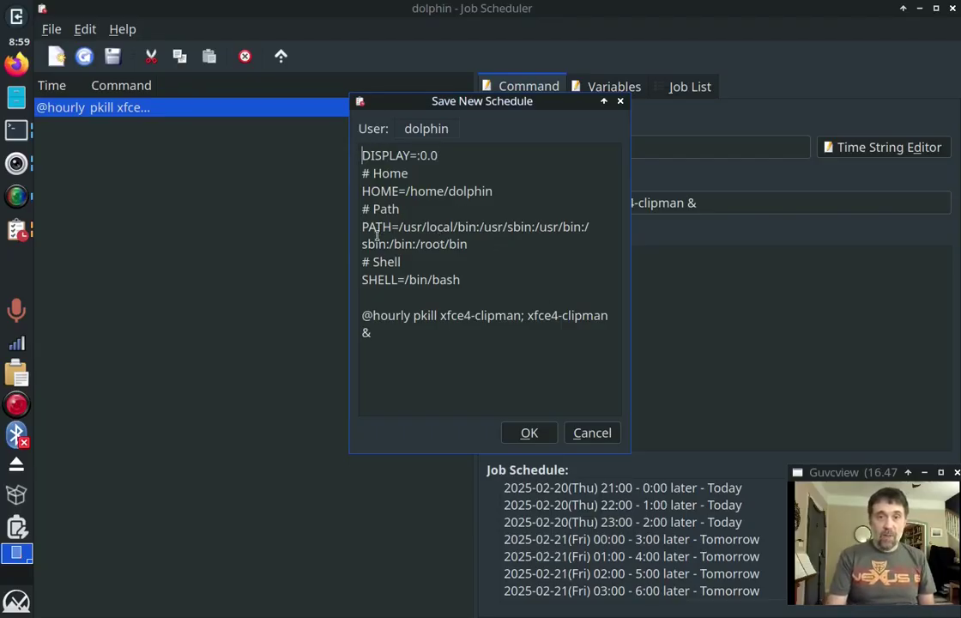
{"action": "left_click", "coordinate": [536, 435]}
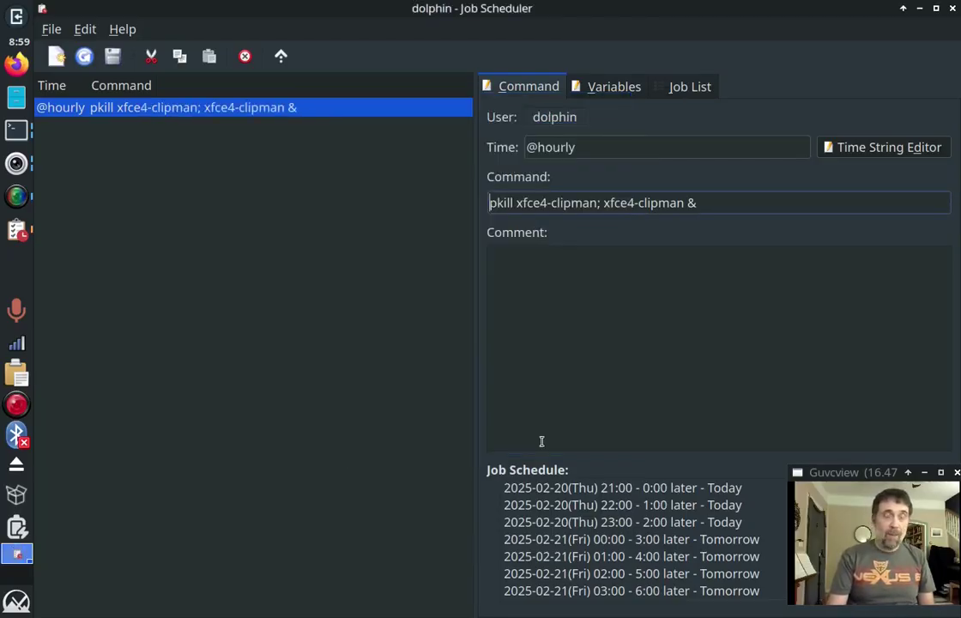
{"action": "left_click", "coordinate": [957, 11]}
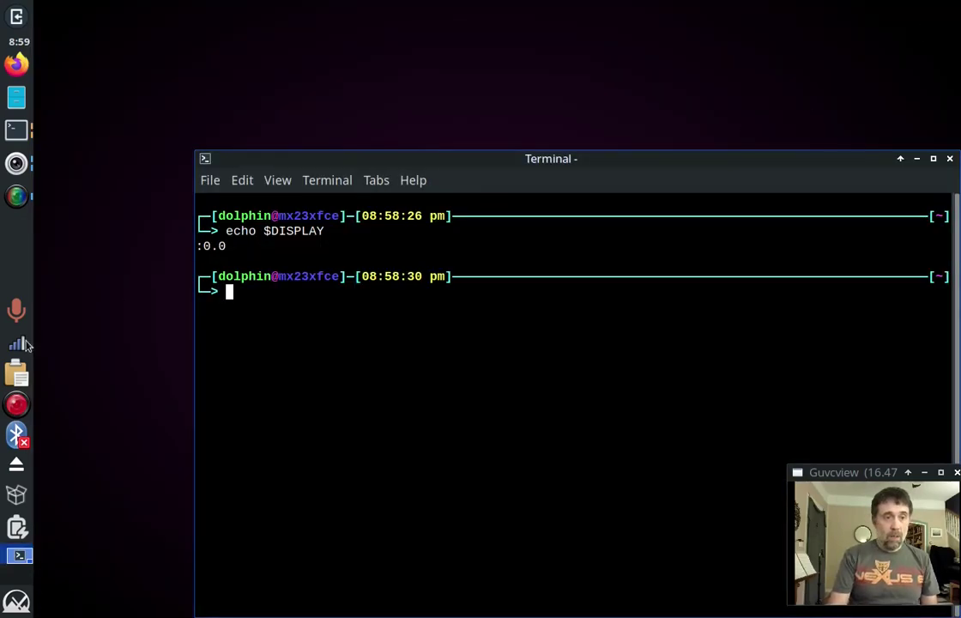
Dismiss the Clipman history, then run crontab -l to list the saved hourly job
{"action": "left_click", "coordinate": [16, 373]}
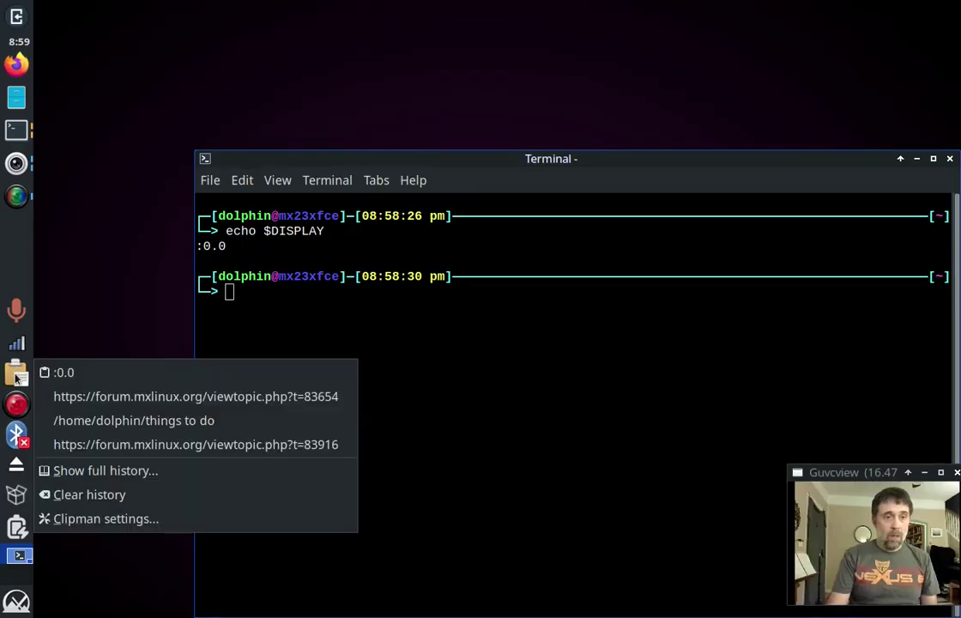
{"action": "left_click", "coordinate": [135, 293]}
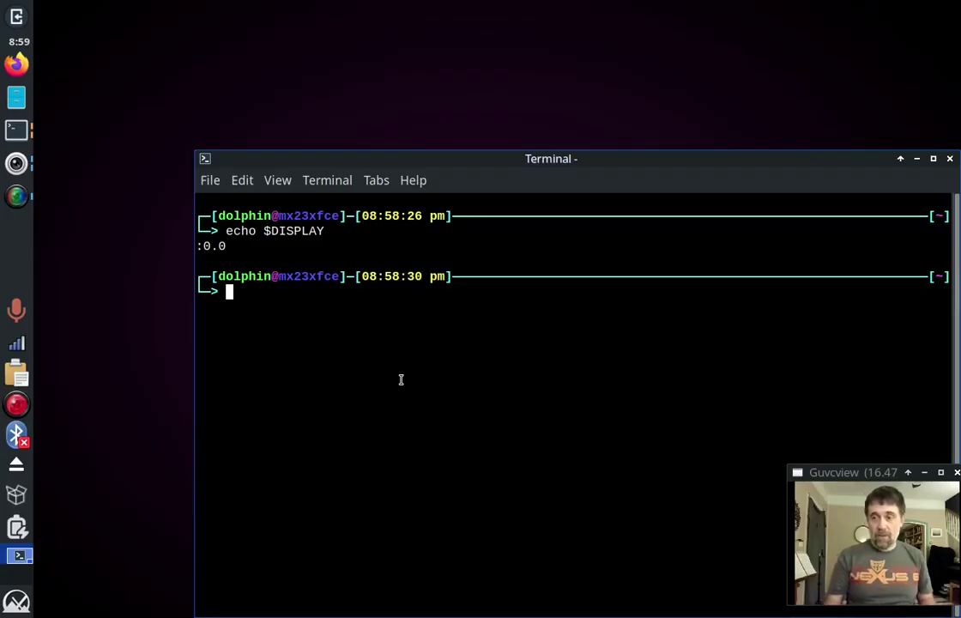
{"action": "type", "text": "cron"}
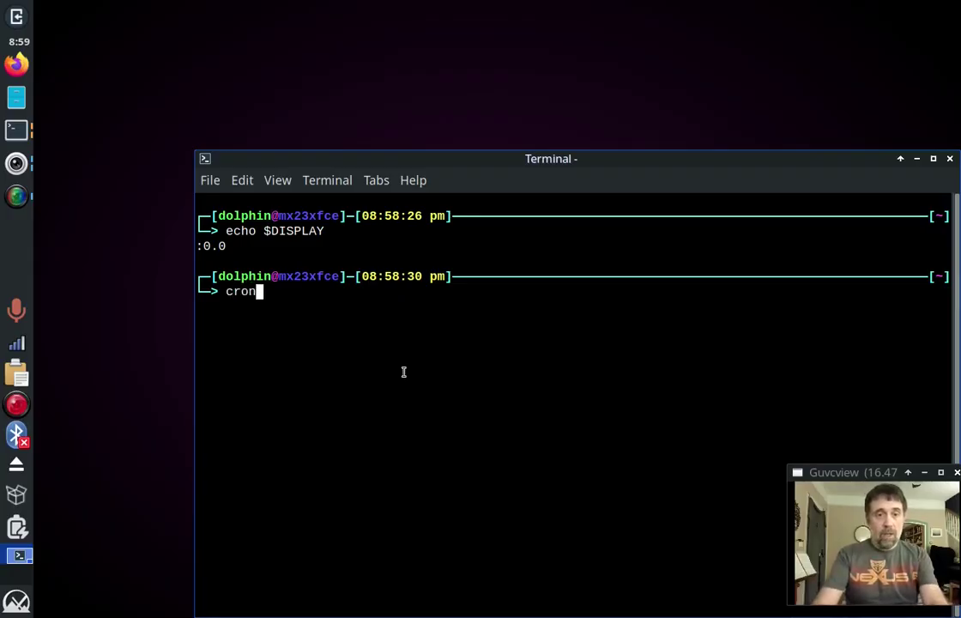
{"action": "type", "text": "tab -l"}
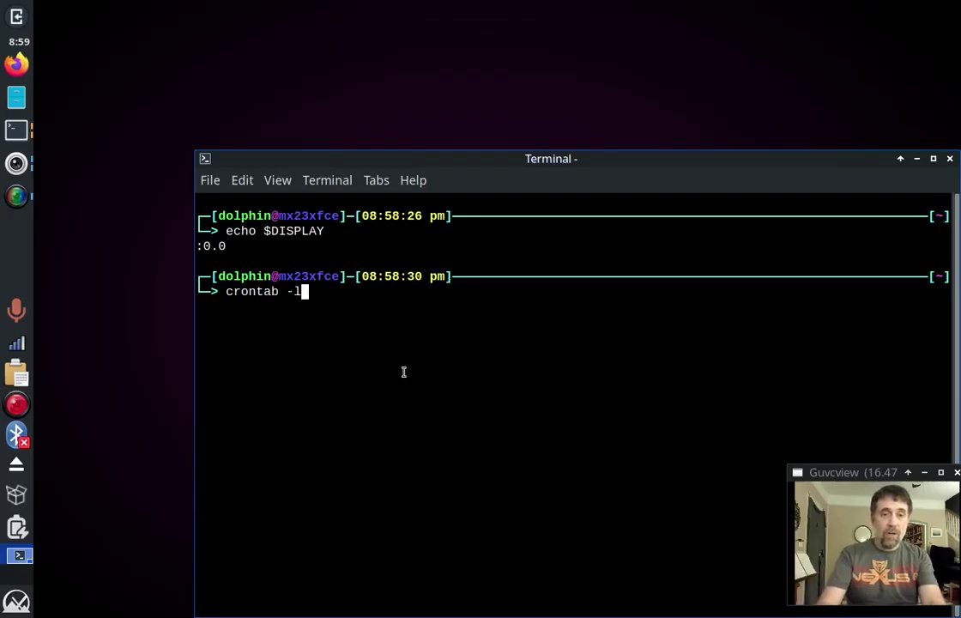
{"action": "key", "text": "Return"}
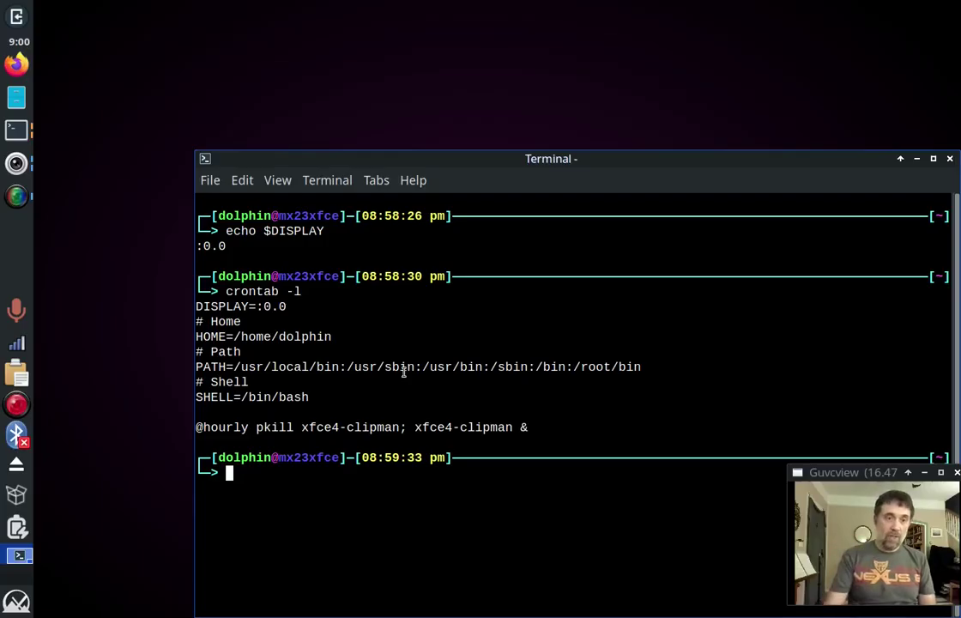
{"action": "left_click", "coordinate": [15, 374]}
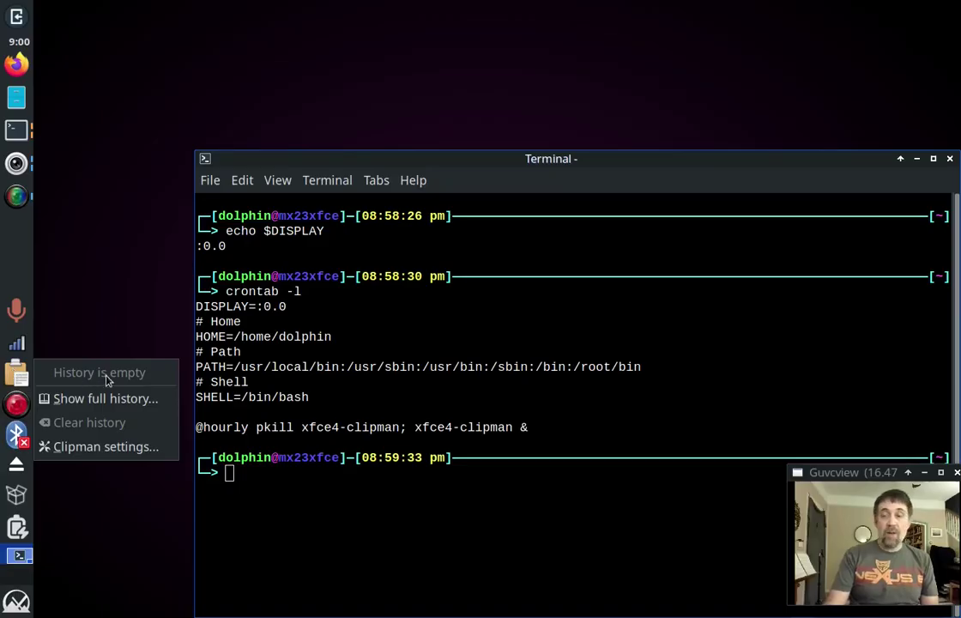
{"action": "left_click", "coordinate": [109, 195]}
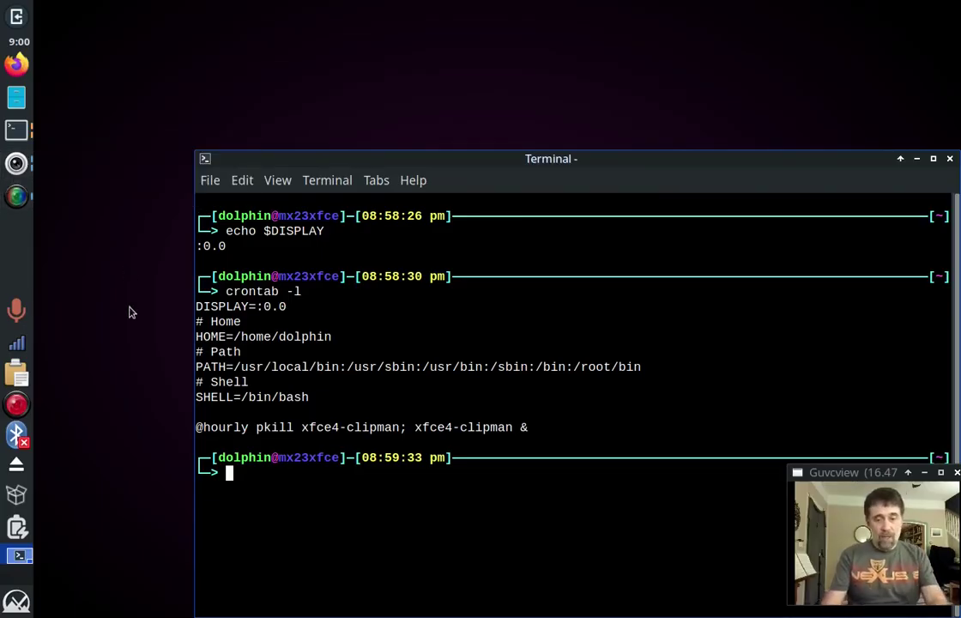
Relaunch Job Scheduler by searching 'job' in the Whisker Menu
{"action": "key", "text": "super"}
{"action": "type", "text": "jobs"}
{"action": "key", "text": "Return"}
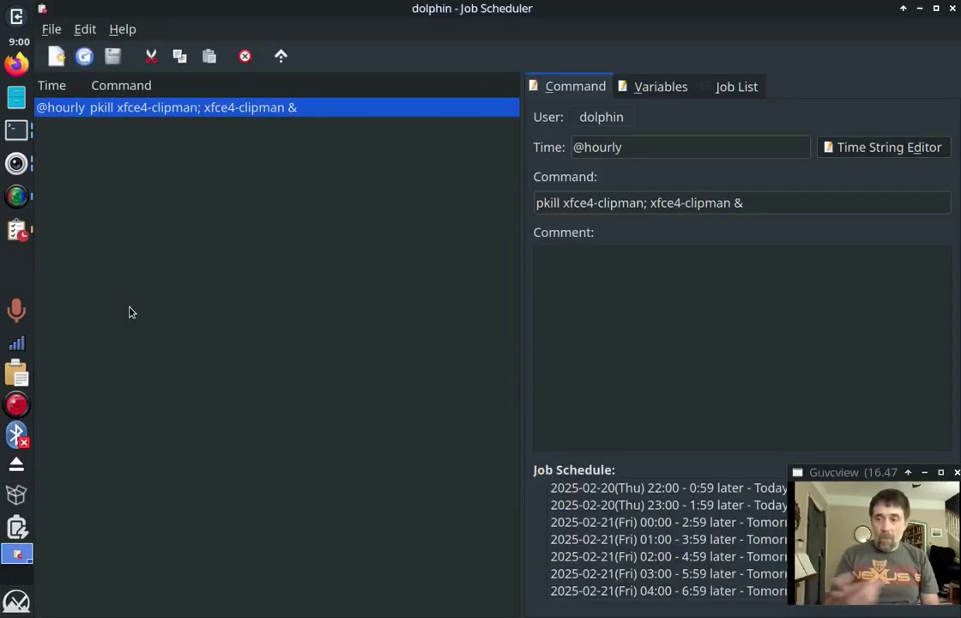